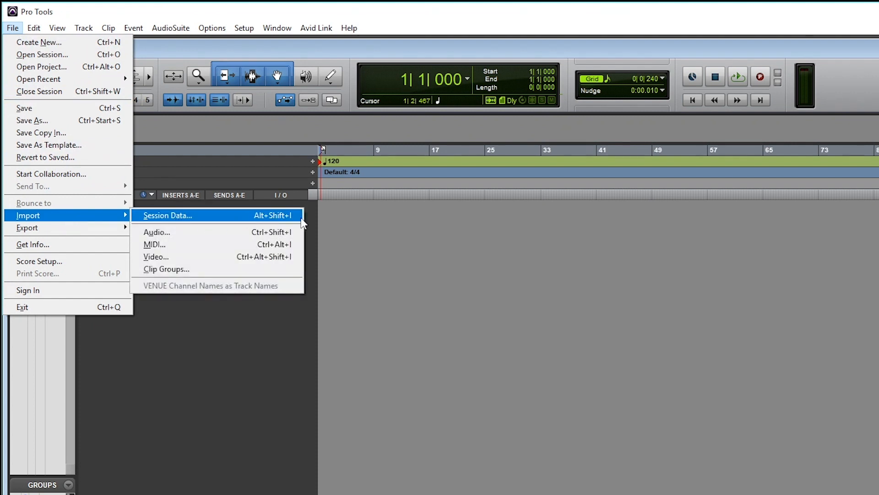
Start a session data import using TRACKING TEMPLATE.ptx from the TRACKING TEMPLATE folder as the source
{"action": "left_click", "coordinate": [281, 220]}
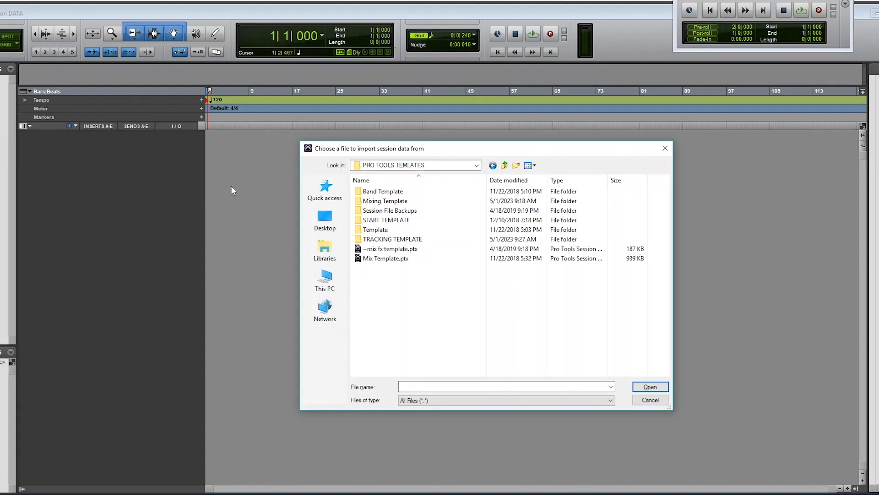
{"action": "double_click", "coordinate": [411, 240]}
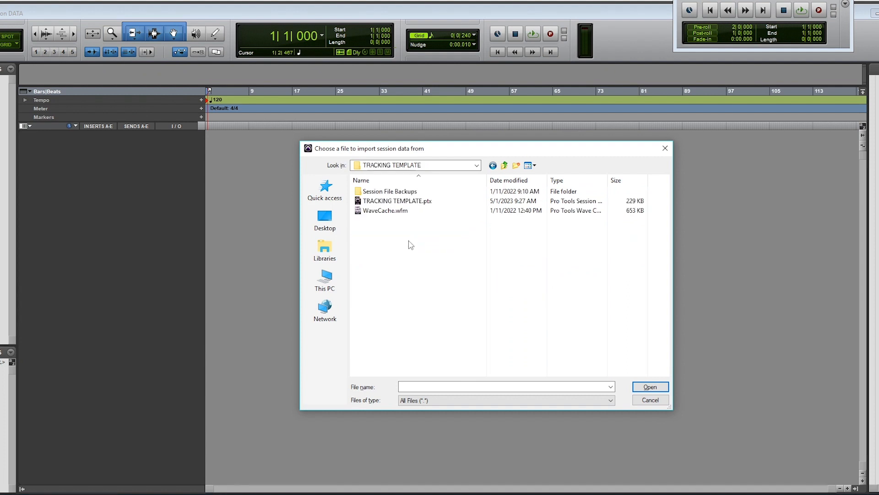
{"action": "double_click", "coordinate": [412, 201]}
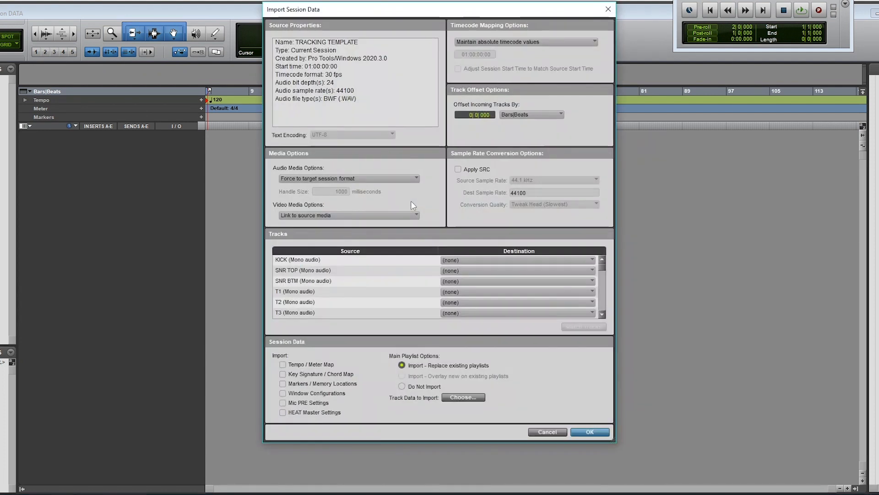
Import all template tracks as new tracks with the main playlist option set to Do Not Import, declining the detailed report
{"action": "scroll", "coordinate": [384, 272], "scroll_direction": "down", "scroll_amount": 2}
{"action": "scroll", "coordinate": [383, 275], "scroll_direction": "down", "scroll_amount": 8}
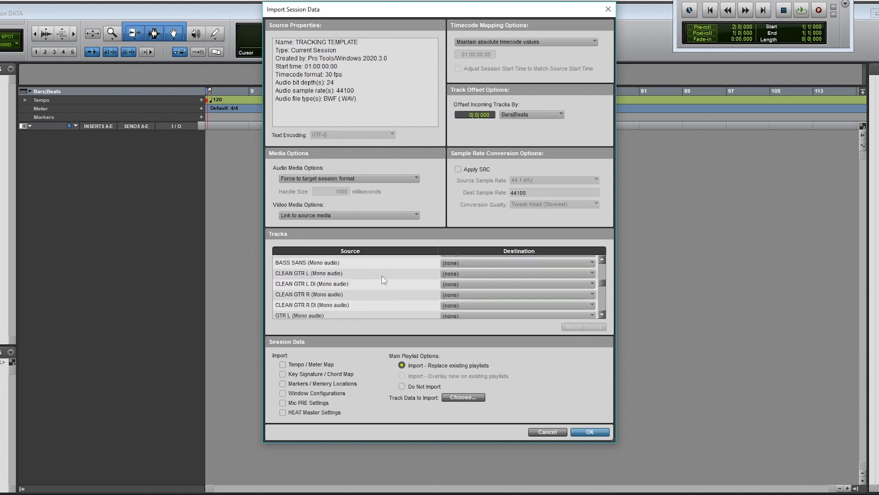
{"action": "scroll", "coordinate": [389, 297], "scroll_direction": "up", "scroll_amount": 10}
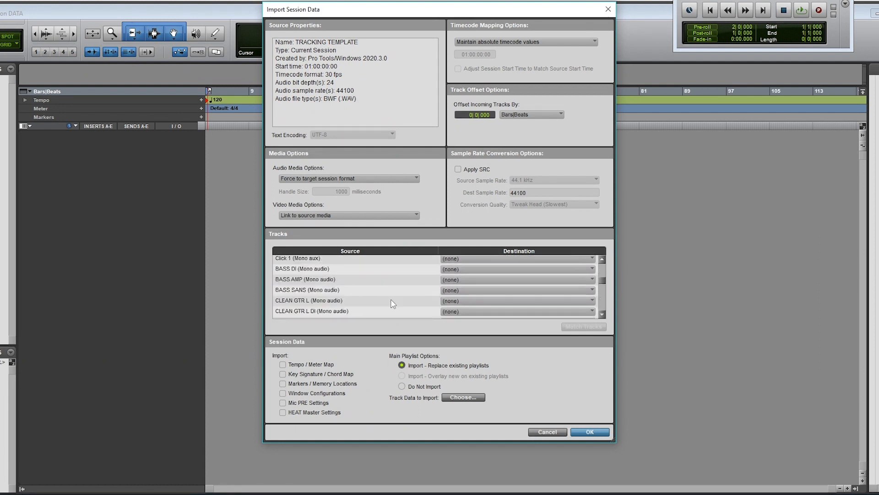
{"action": "left_click", "coordinate": [382, 263], "text": "alt"}
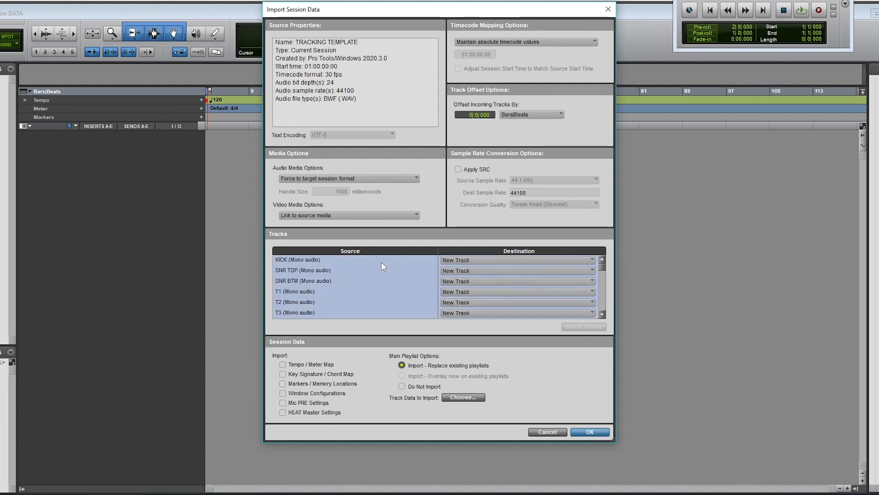
{"action": "scroll", "coordinate": [426, 304], "scroll_direction": "down", "scroll_amount": 5}
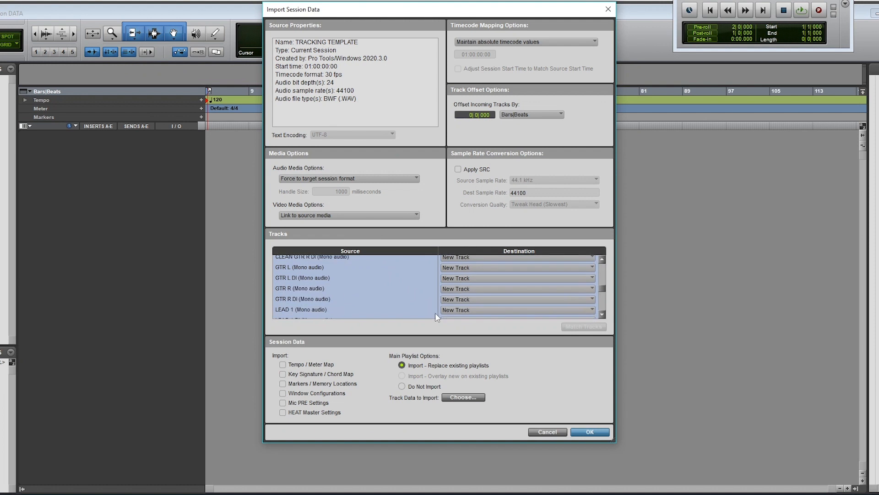
{"action": "left_click", "coordinate": [403, 387]}
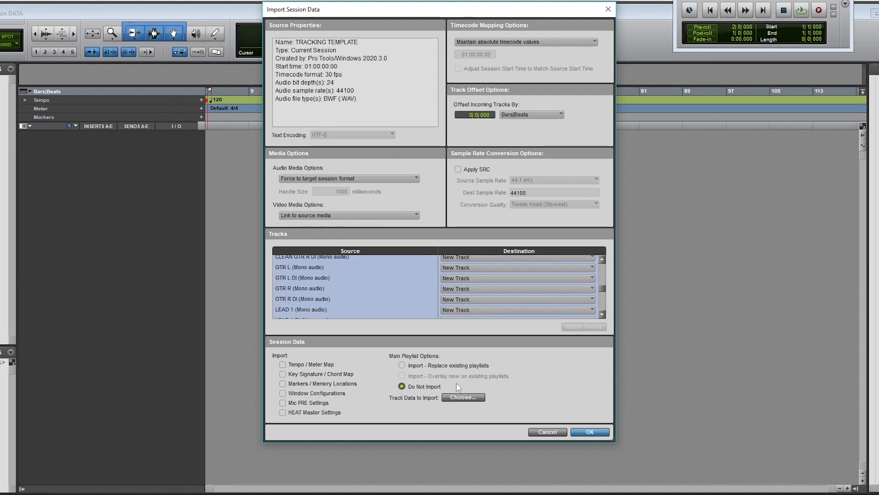
{"action": "left_click", "coordinate": [595, 432]}
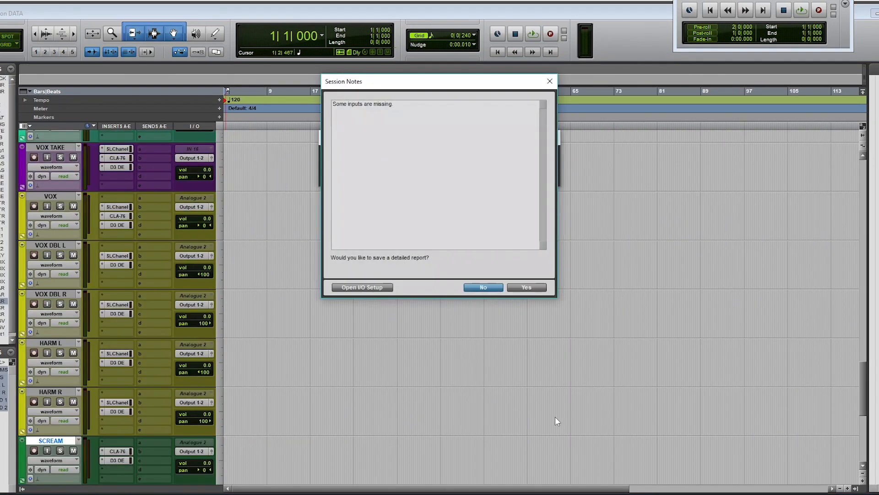
{"action": "left_click", "coordinate": [482, 287]}
{"action": "left_click", "coordinate": [418, 353]}
{"action": "scroll", "coordinate": [415, 349], "scroll_direction": "up", "scroll_amount": 4}
{"action": "scroll", "coordinate": [414, 349], "scroll_direction": "up", "scroll_amount": 10}
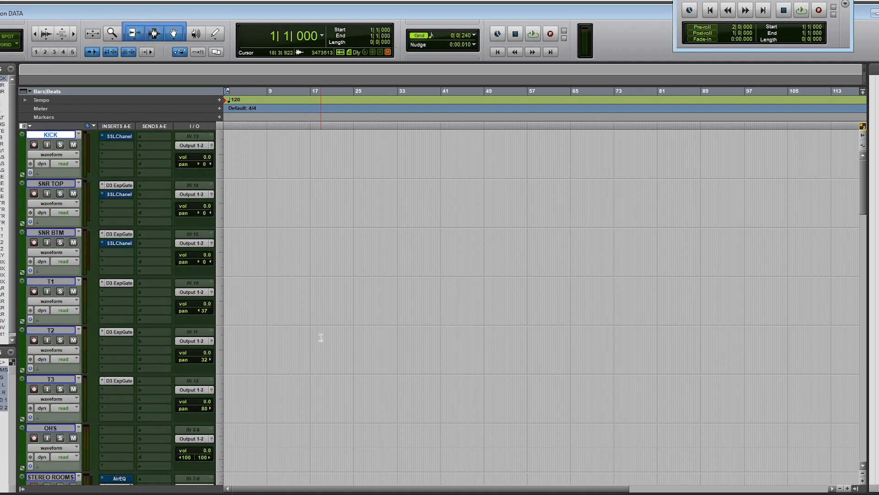
{"action": "scroll", "coordinate": [326, 331], "scroll_direction": "down", "scroll_amount": 5}
{"action": "scroll", "coordinate": [332, 332], "scroll_direction": "down", "scroll_amount": 4}
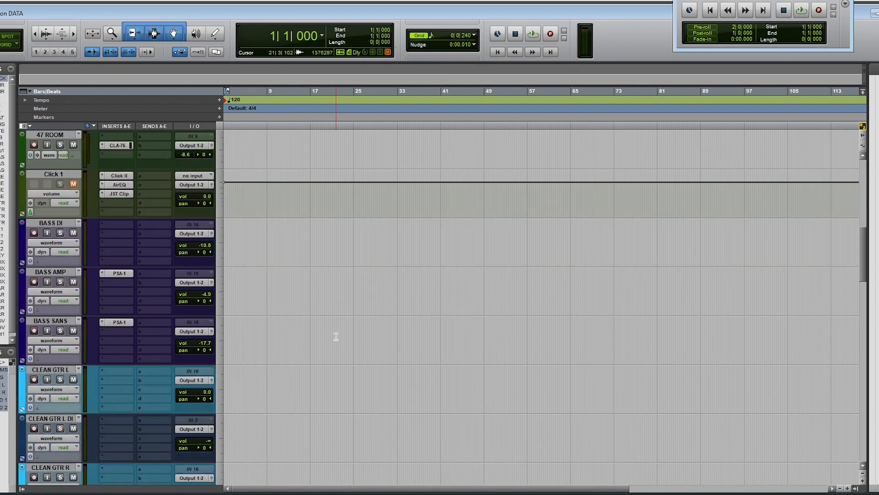
{"action": "scroll", "coordinate": [178, 172], "scroll_direction": "up", "scroll_amount": 10}
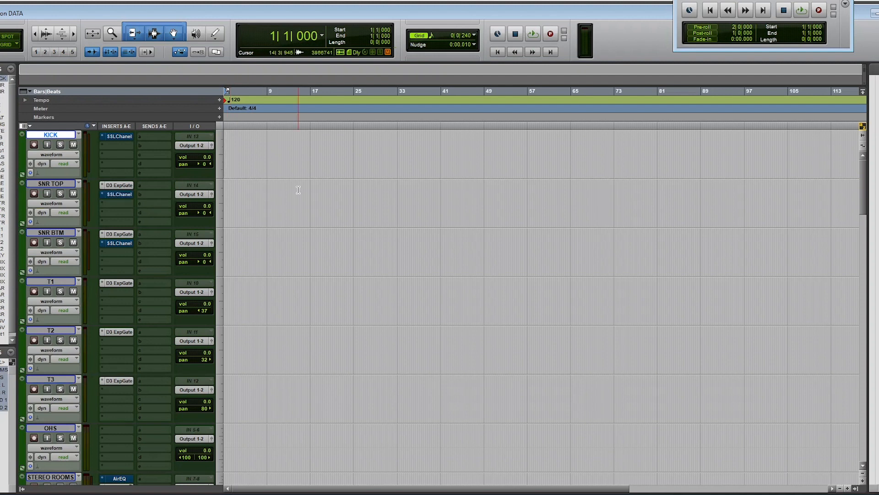
Start another session data import from COWARD 44.1.ptx and automatically match its source tracks to the existing tracks
{"action": "key", "text": "alt+shift+i"}
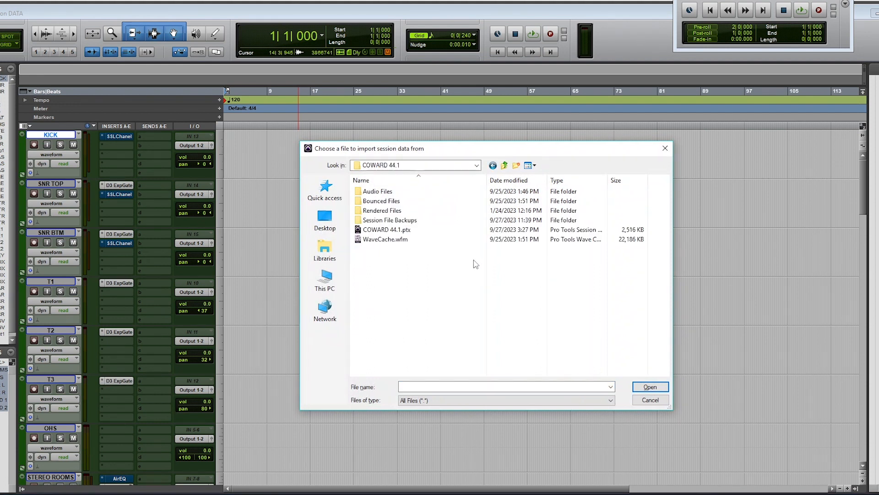
{"action": "double_click", "coordinate": [401, 229]}
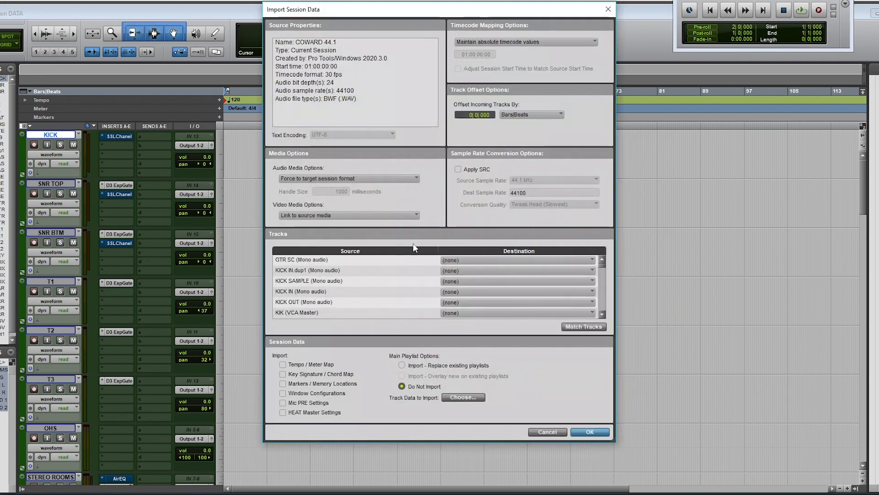
{"action": "left_click", "coordinate": [586, 327]}
{"action": "scroll", "coordinate": [353, 286], "scroll_direction": "down", "scroll_amount": 5}
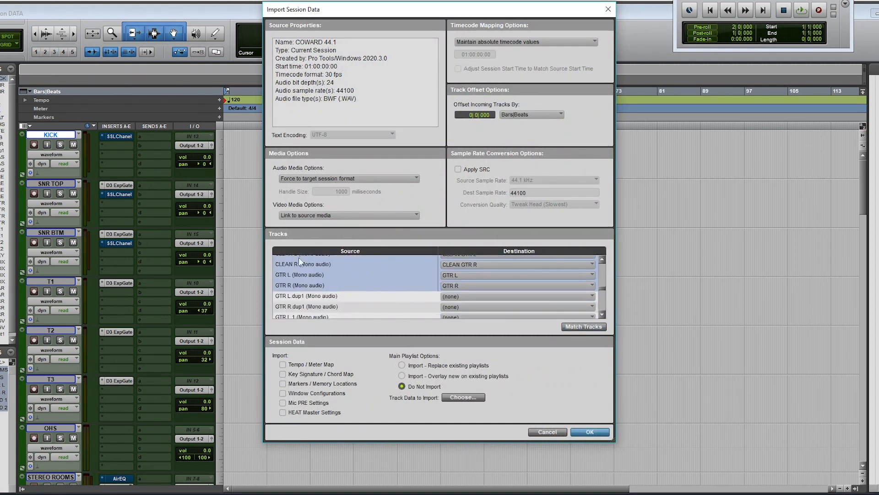
{"action": "scroll", "coordinate": [415, 281], "scroll_direction": "down", "scroll_amount": 10}
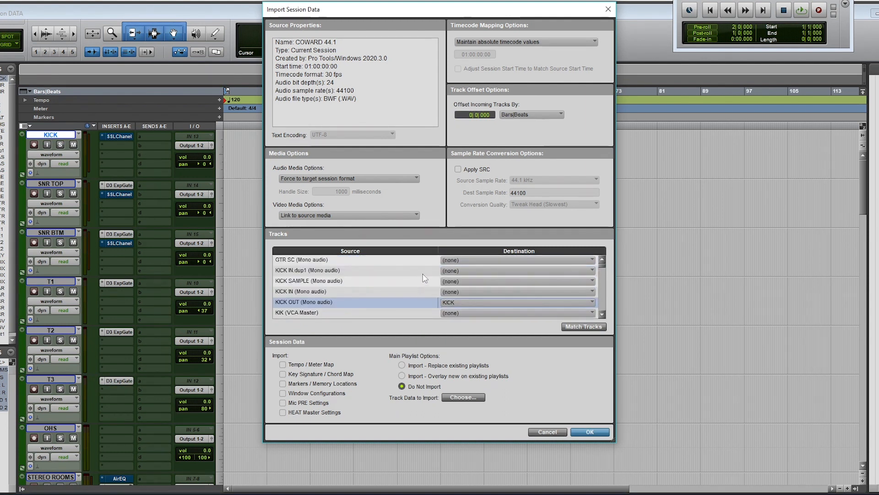
Assign KICK IN.dup1 to the KICK destination track and import the matched track data, declining the detailed report
{"action": "left_click", "coordinate": [449, 267]}
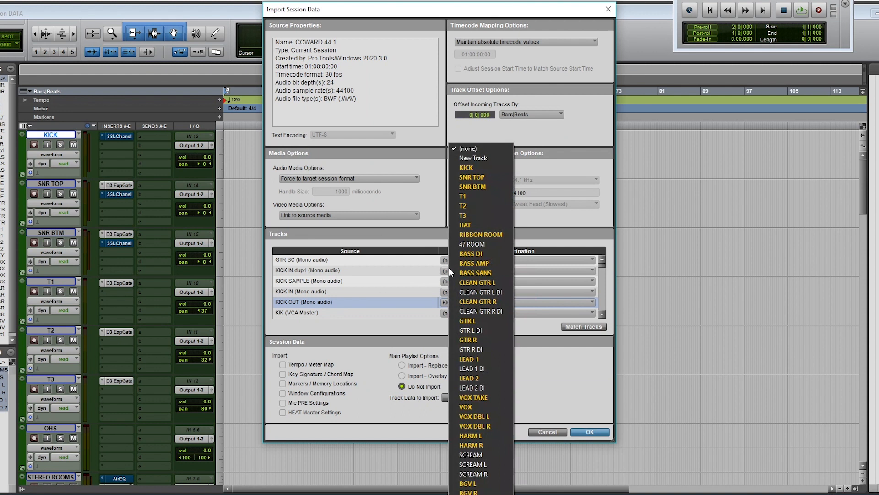
{"action": "left_click", "coordinate": [480, 168]}
{"action": "scroll", "coordinate": [408, 276], "scroll_direction": "down", "scroll_amount": 2}
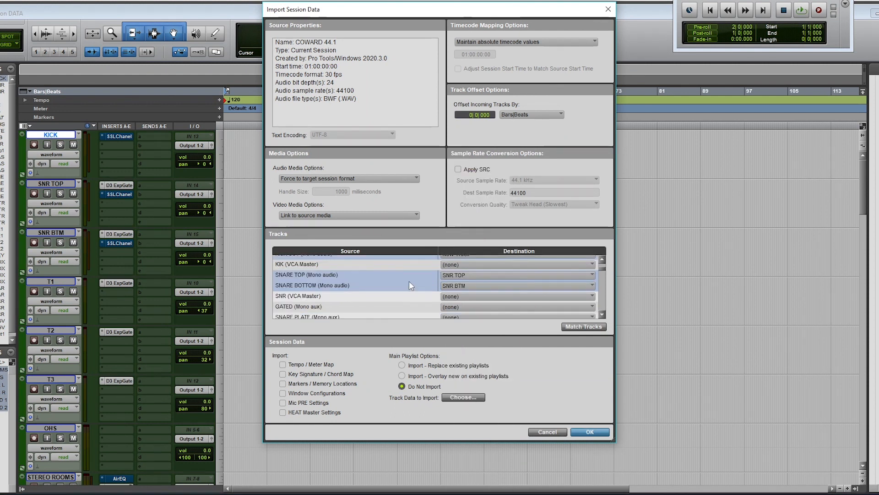
{"action": "scroll", "coordinate": [412, 282], "scroll_direction": "down", "scroll_amount": 5}
{"action": "scroll", "coordinate": [424, 282], "scroll_direction": "down", "scroll_amount": 5}
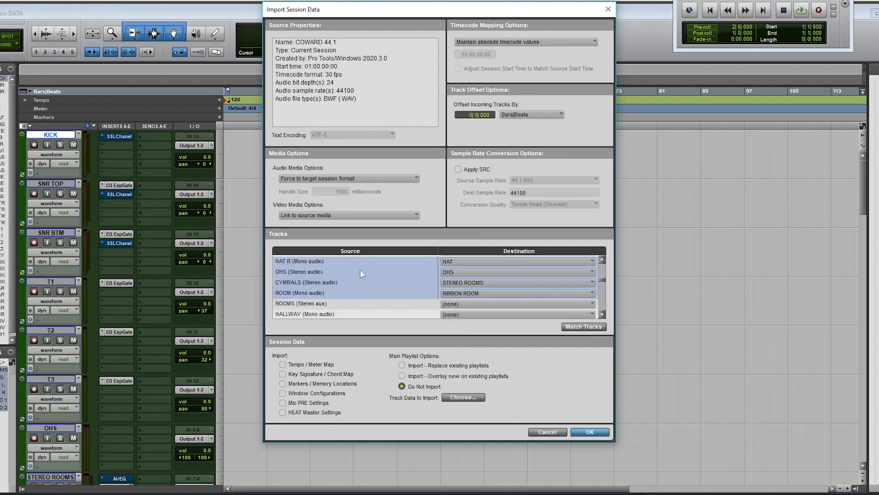
{"action": "left_click", "coordinate": [375, 305]}
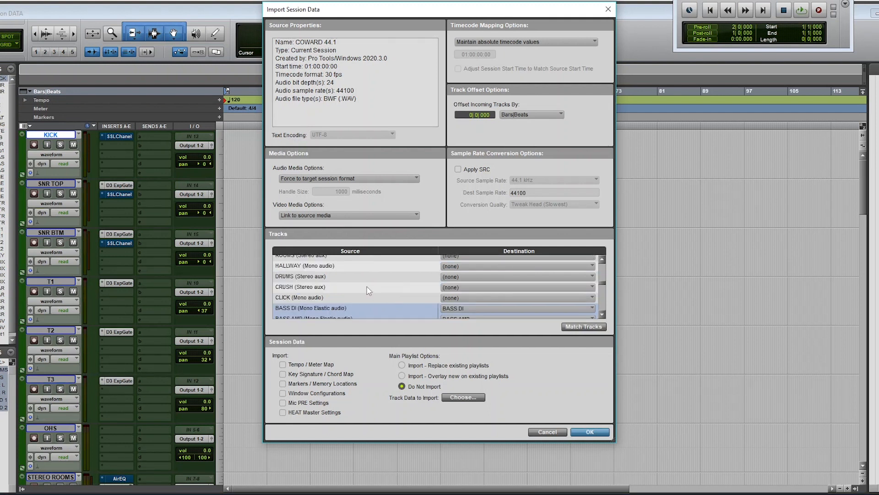
{"action": "left_click", "coordinate": [590, 432]}
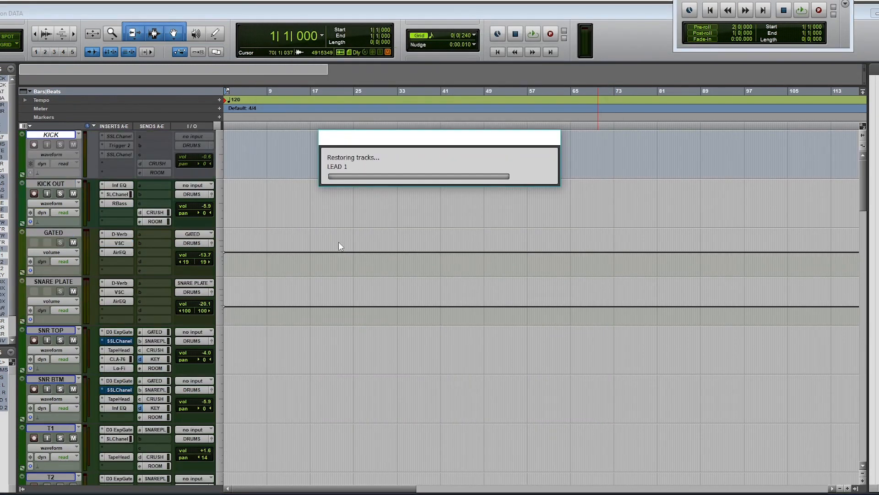
{"action": "left_click", "coordinate": [484, 287]}
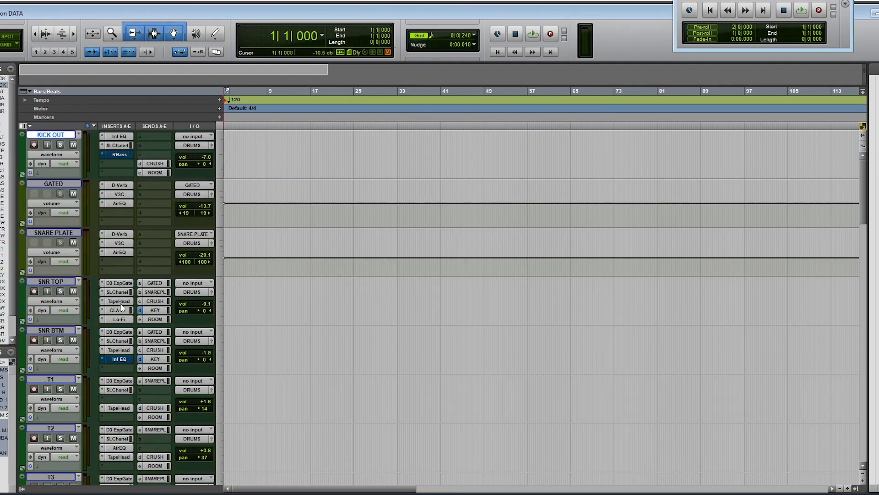
{"action": "scroll", "coordinate": [120, 313], "scroll_direction": "down", "scroll_amount": 9}
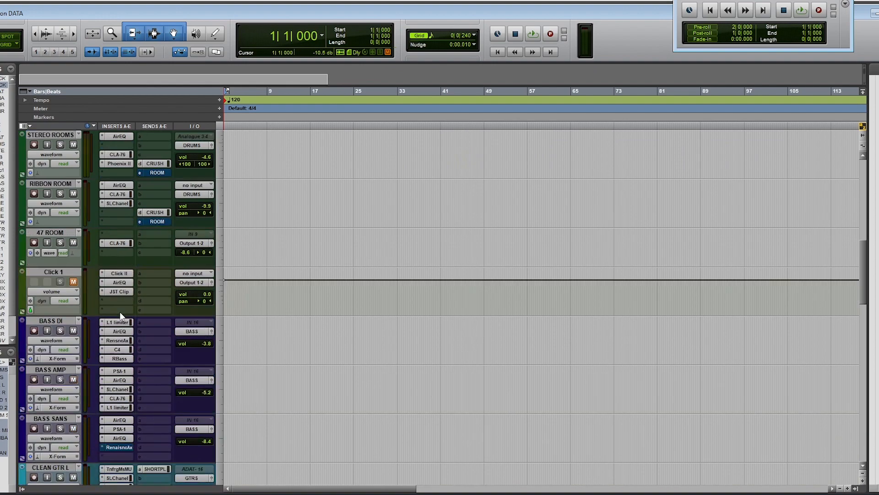
{"action": "scroll", "coordinate": [120, 313], "scroll_direction": "down", "scroll_amount": 3}
{"action": "scroll", "coordinate": [123, 308], "scroll_direction": "up", "scroll_amount": 10}
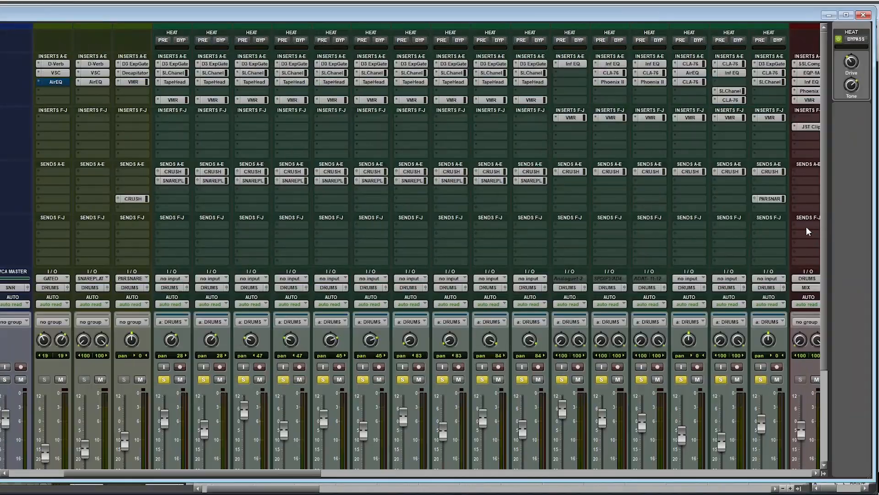
Play the soloed drums in the mixer and compare their sound with HEAT bypassed and active using the master bypass
{"action": "scroll", "coordinate": [365, 274], "scroll_direction": "down", "scroll_amount": 5}
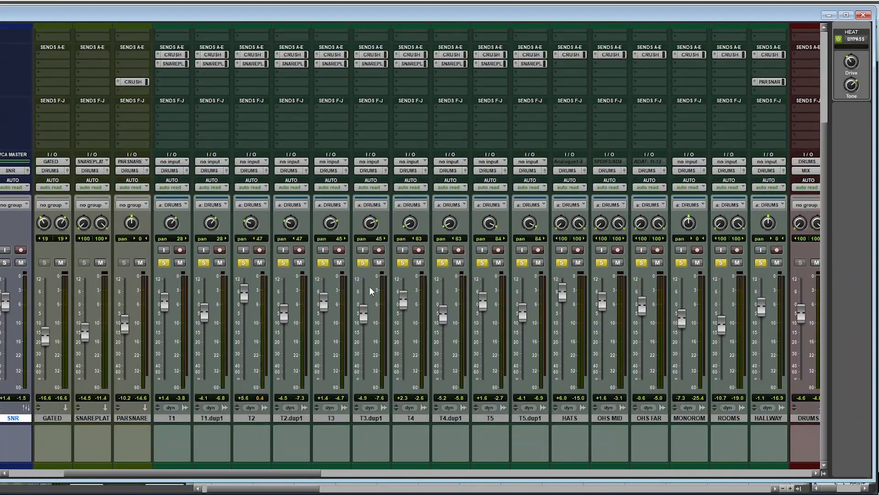
{"action": "scroll", "coordinate": [428, 302], "scroll_direction": "up", "scroll_amount": 5}
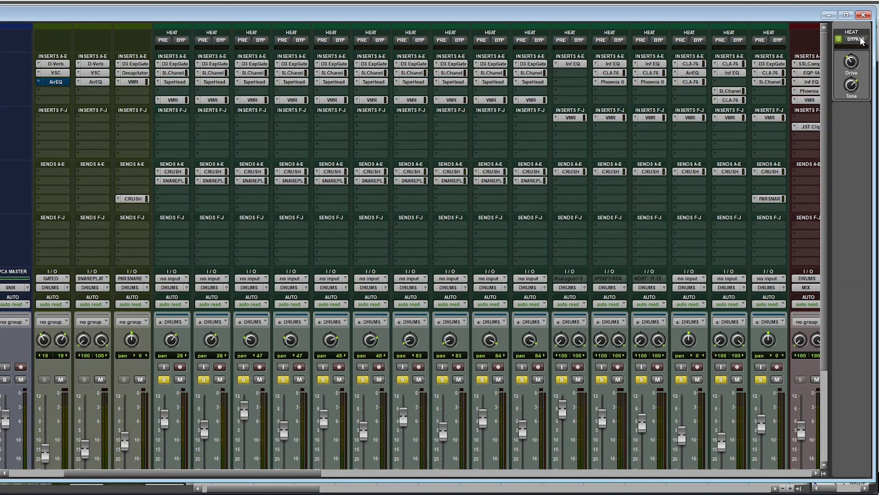
{"action": "left_click", "coordinate": [856, 40]}
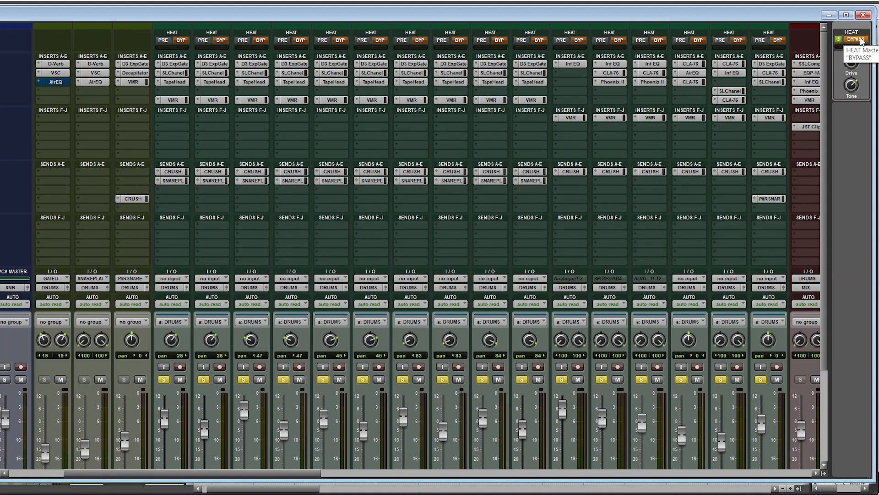
{"action": "key", "text": "space"}
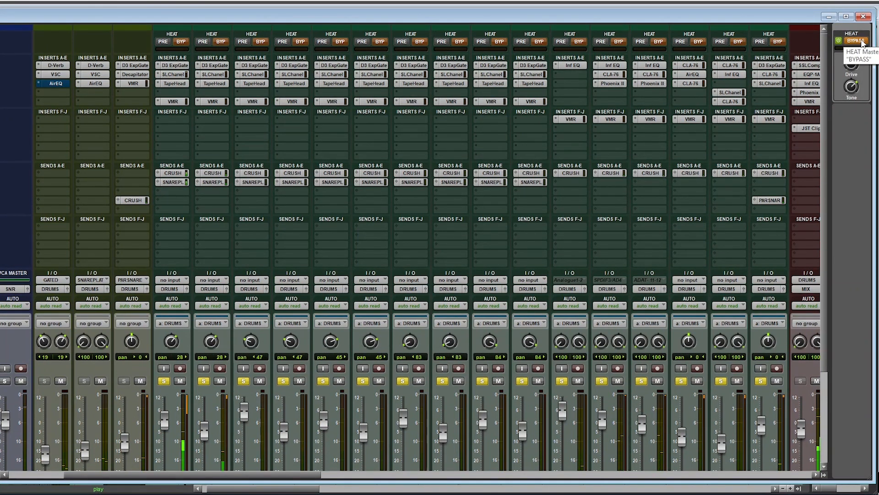
{"action": "left_click", "coordinate": [862, 41]}
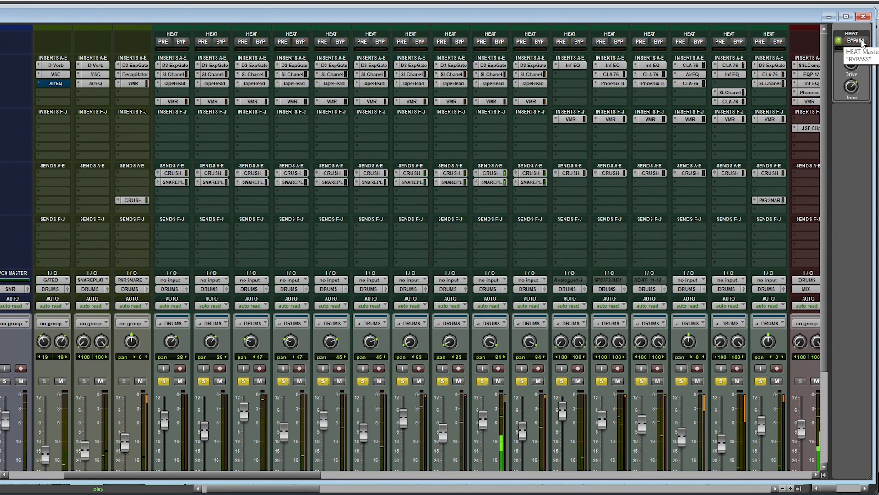
{"action": "left_click", "coordinate": [861, 41]}
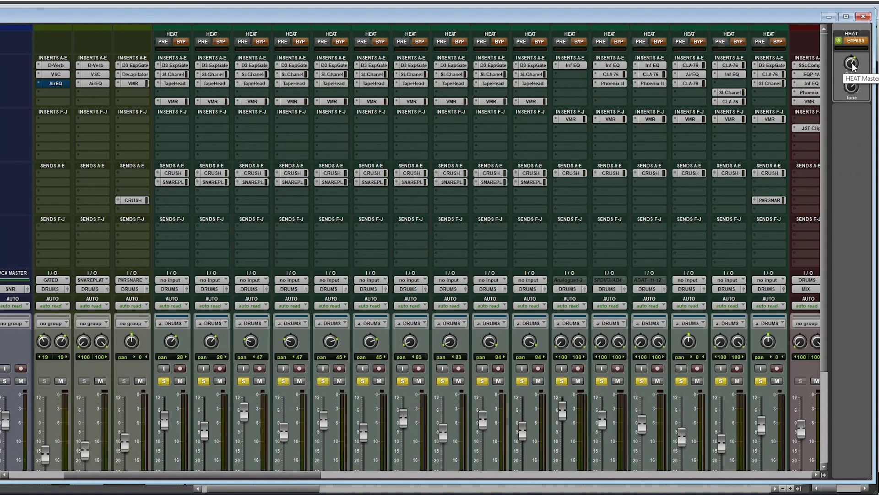
Compare the drums with HEAT active and bypassed again, leave HEAT active, and reset the master Drive to its default
{"action": "left_click", "coordinate": [857, 41]}
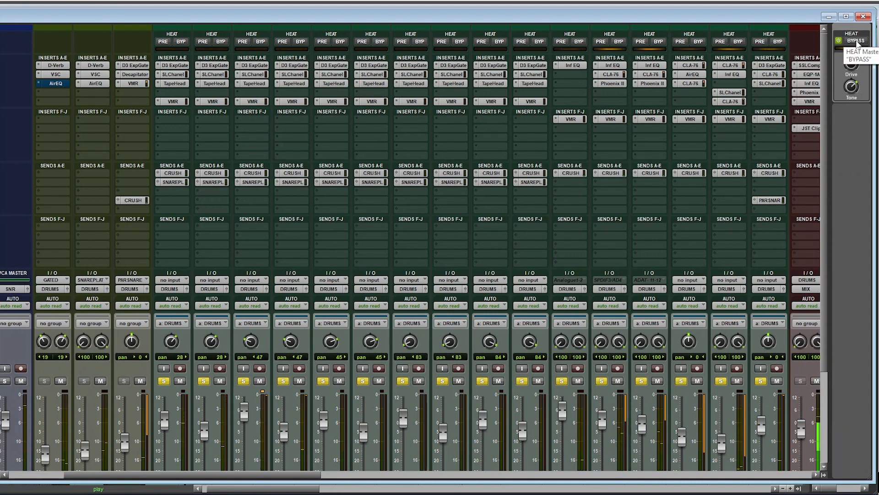
{"action": "left_click", "coordinate": [856, 41]}
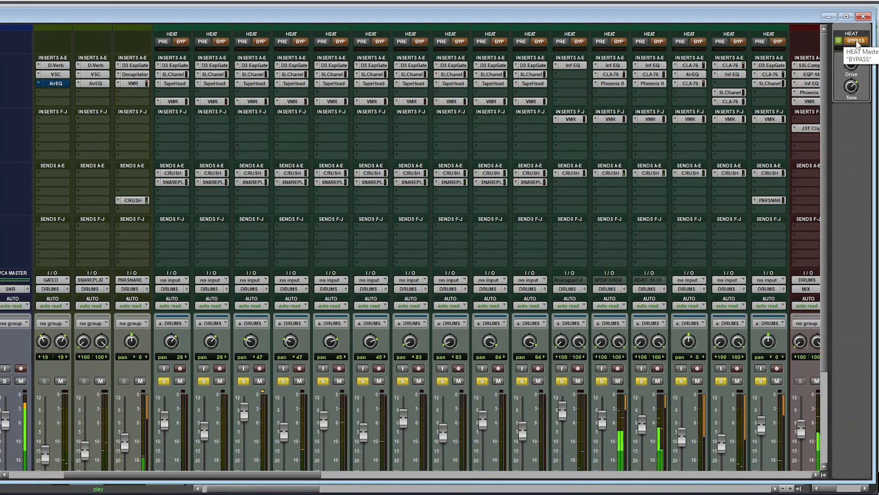
{"action": "left_click", "coordinate": [858, 46]}
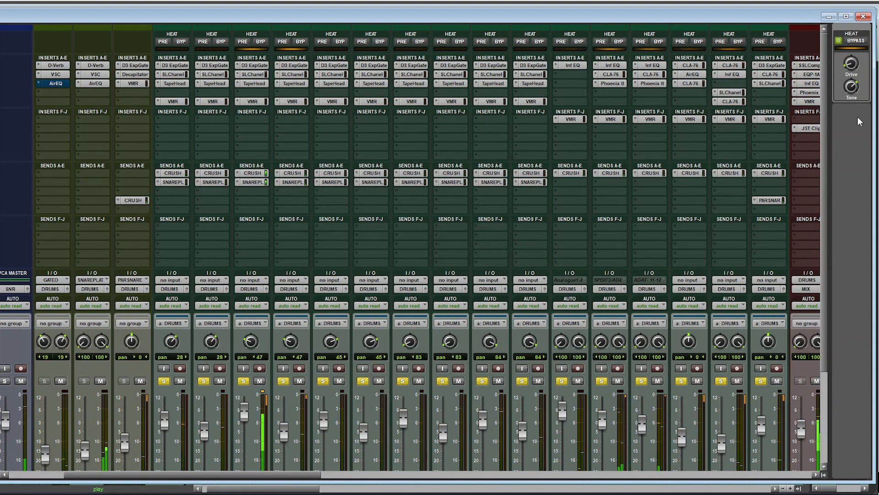
{"action": "left_click", "coordinate": [849, 65], "text": "alt"}
{"action": "key", "text": "space"}
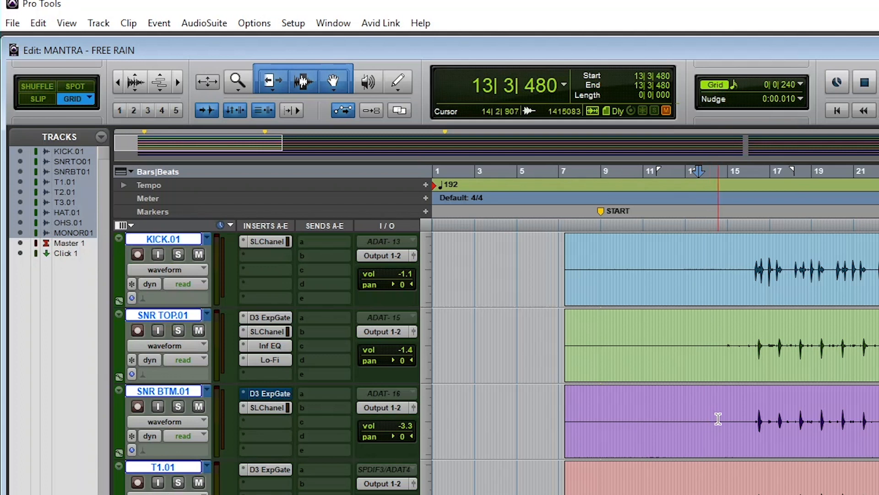
Open Beat Detective in Clip Separation mode and select the kick, snare top, tom and hat clips
{"action": "left_click", "coordinate": [159, 24]}
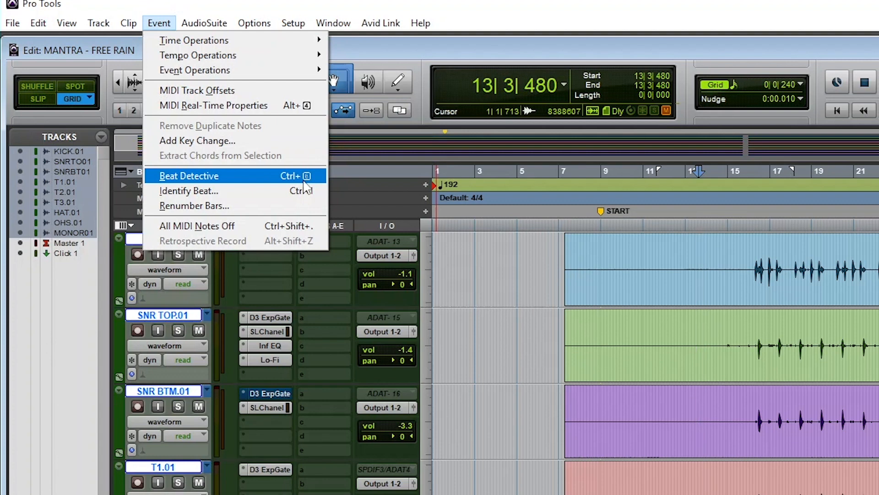
{"action": "left_click", "coordinate": [303, 182]}
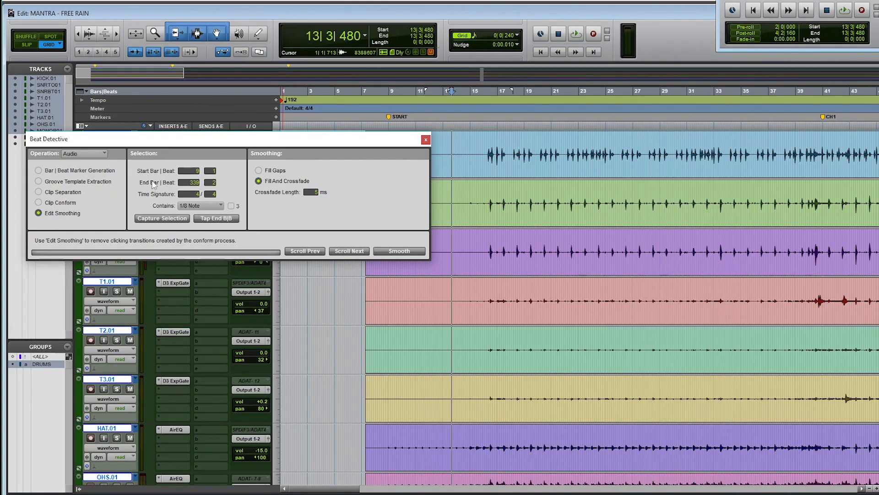
{"action": "left_click", "coordinate": [50, 192]}
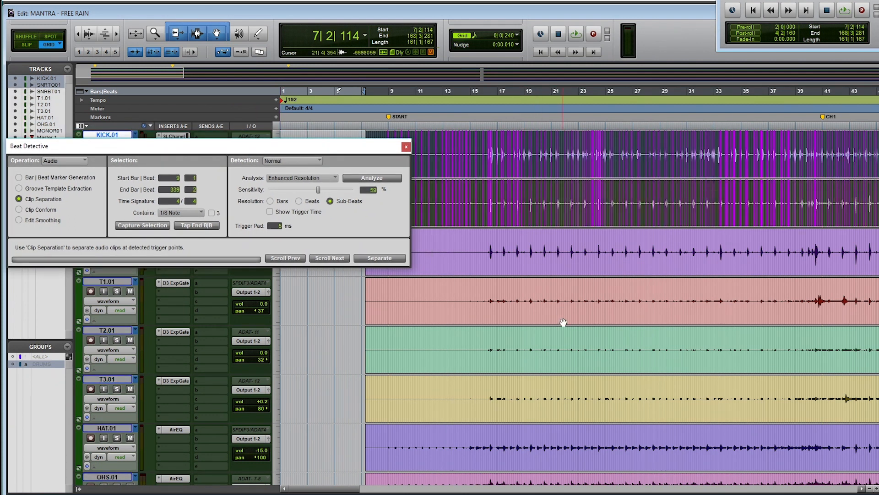
{"action": "left_click", "coordinate": [562, 316], "text": "shift"}
{"action": "left_click", "coordinate": [574, 365], "text": "shift"}
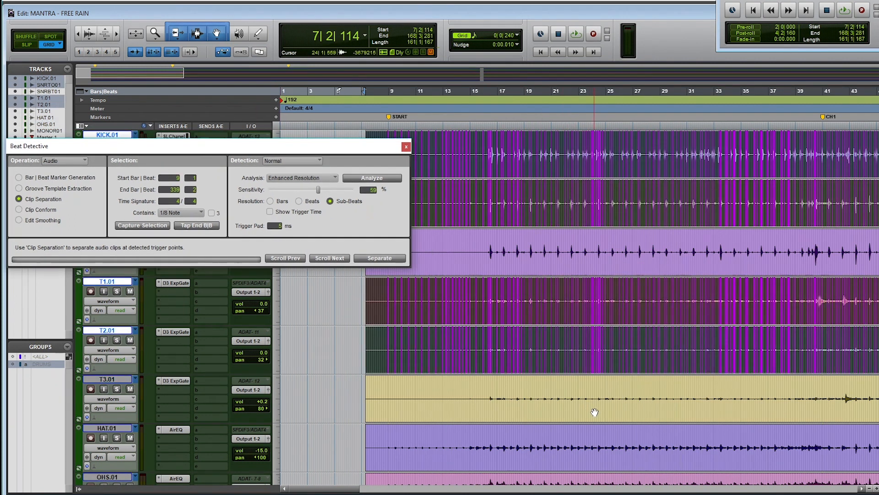
{"action": "left_click", "coordinate": [592, 410], "text": "shift"}
{"action": "left_click", "coordinate": [580, 440], "text": "shift"}
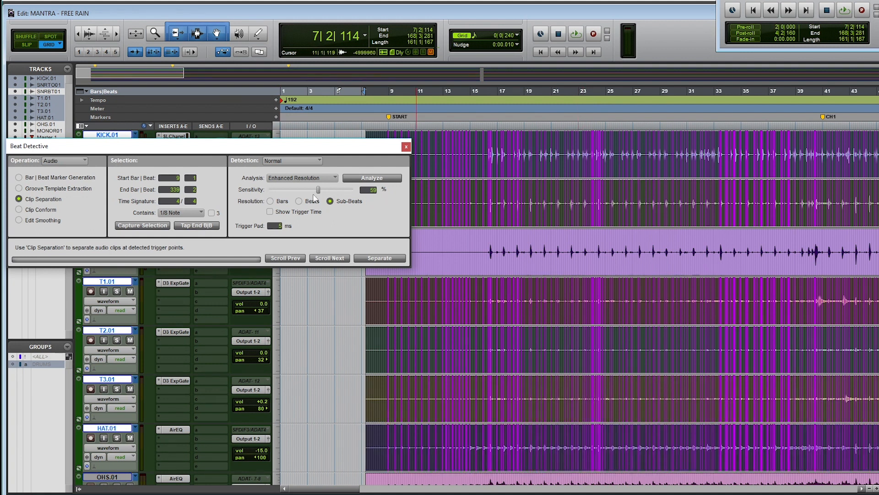
Capture the selected drum range, analyze it for transients, and set the detection sensitivity to 54%
{"action": "left_click", "coordinate": [151, 228]}
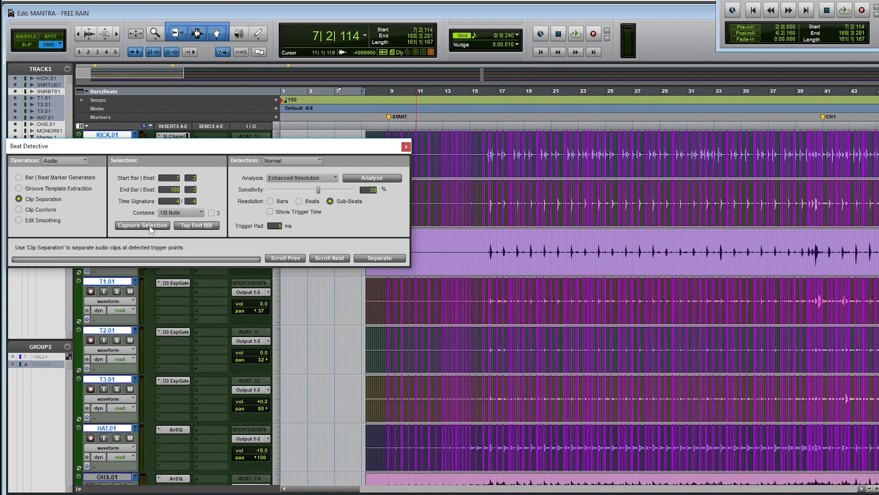
{"action": "left_click", "coordinate": [382, 180]}
{"action": "left_click_drag", "start_coordinate": [318, 189], "coordinate": [314, 190]}
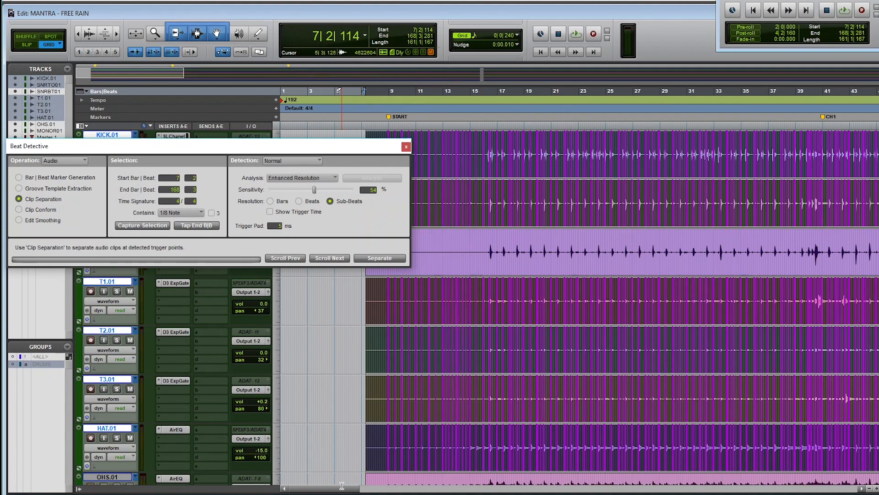
{"action": "left_click_drag", "start_coordinate": [342, 489], "coordinate": [353, 489]}
{"action": "key", "text": "t"}
{"action": "key", "text": "t"}
{"action": "key", "text": "t"}
{"action": "scroll", "coordinate": [629, 372], "scroll_direction": "right", "scroll_amount": 5}
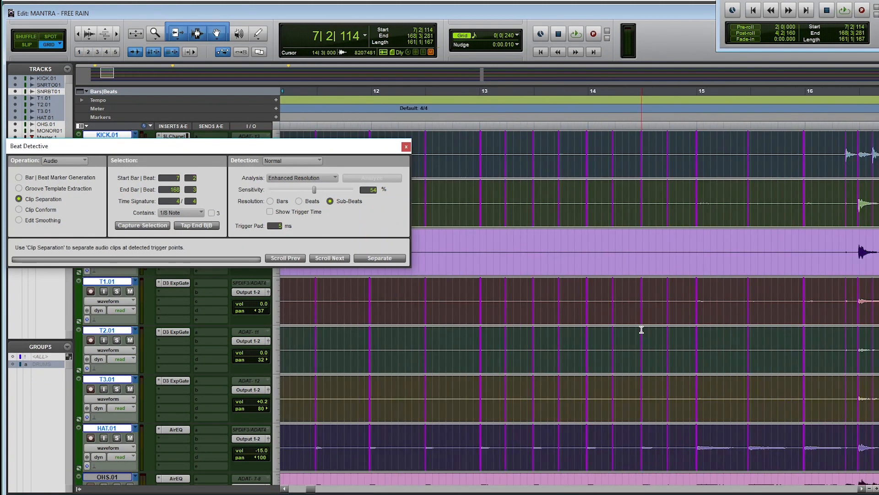
{"action": "scroll", "coordinate": [644, 327], "scroll_direction": "right", "scroll_amount": 3}
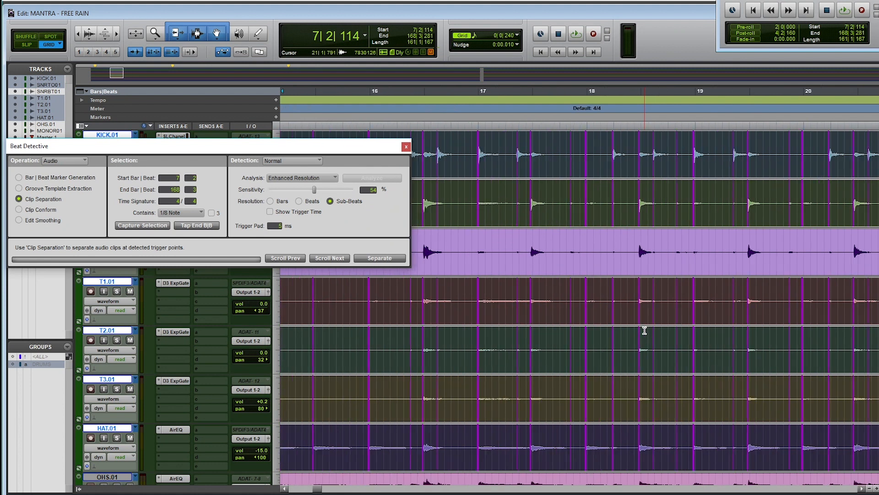
Extend the selection to all the drum tracks and separate their clips at the detected trigger points
{"action": "left_click", "coordinate": [579, 267]}
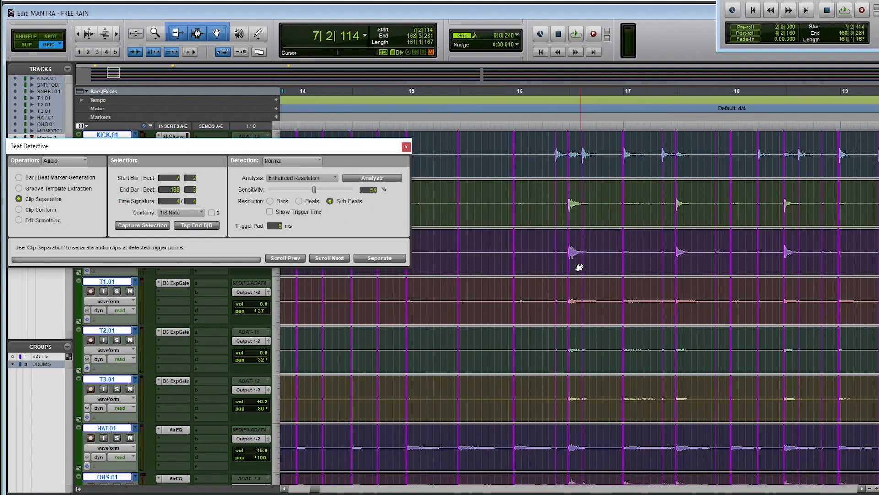
{"action": "left_click", "coordinate": [383, 259]}
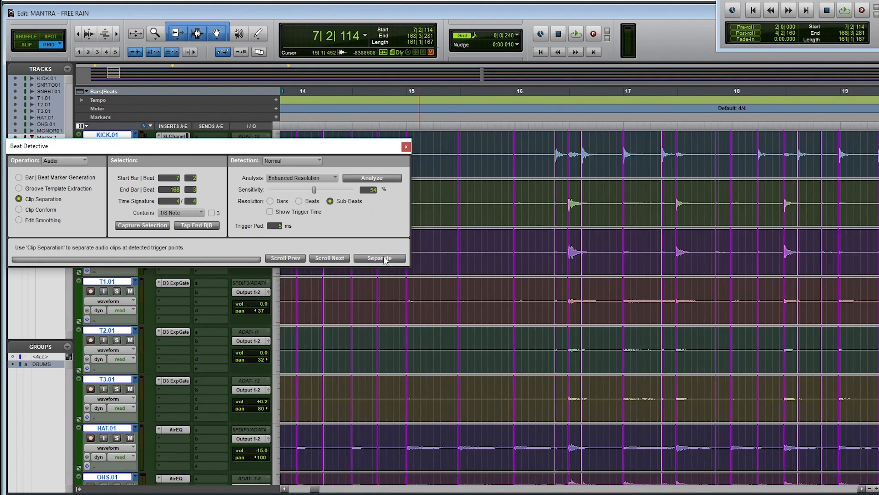
{"action": "left_click", "coordinate": [554, 221]}
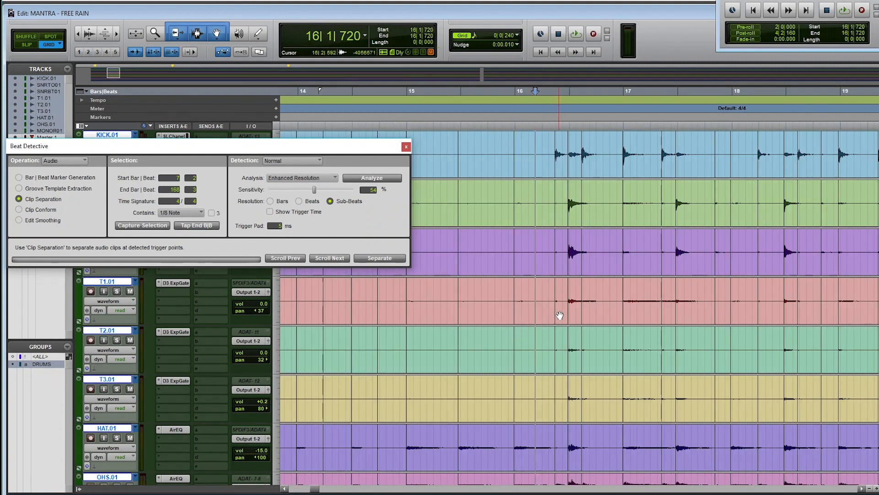
Switch Beat Detective to Clip Conform and select the separated drum clips from bar 17 to bar 20
{"action": "scroll", "coordinate": [560, 315], "scroll_direction": "right", "scroll_amount": 3}
{"action": "left_click", "coordinate": [701, 261]}
{"action": "mouse_move", "coordinate": [701, 261]}
{"action": "left_mouse_down"}
{"action": "mouse_move", "coordinate": [716, 262]}
{"action": "mouse_move", "coordinate": [702, 261]}
{"action": "left_mouse_up"}
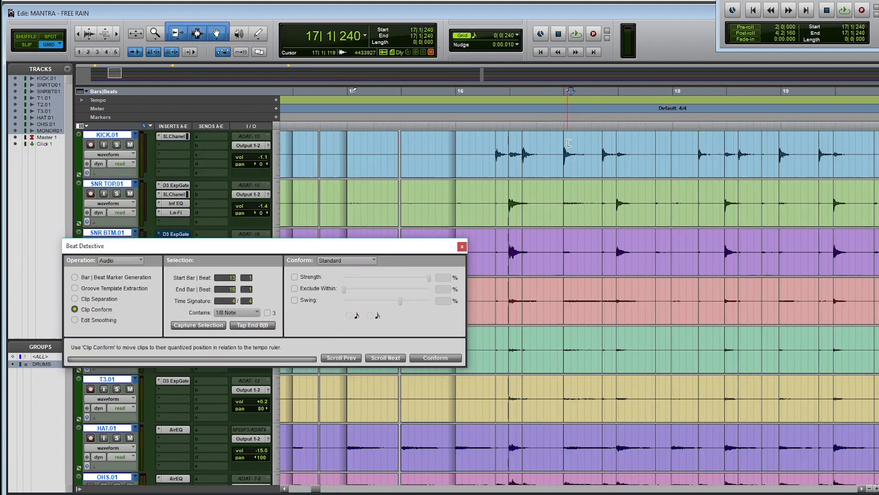
{"action": "double_click", "coordinate": [580, 160]}
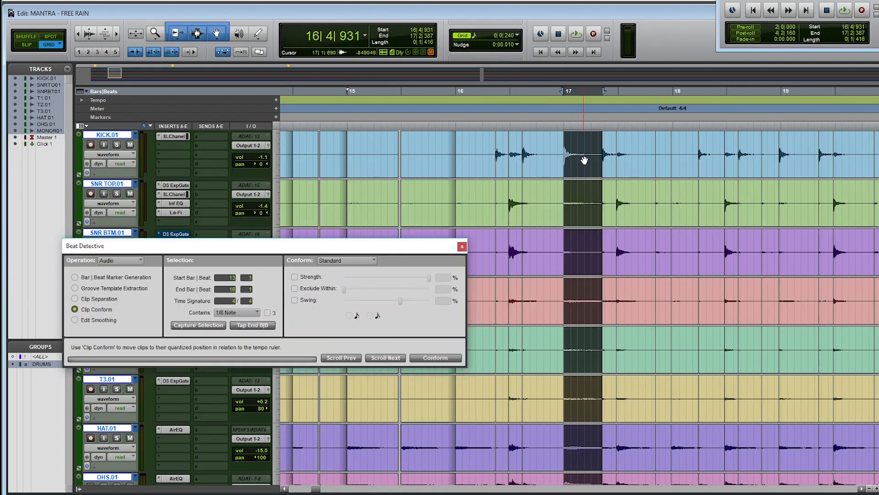
{"action": "scroll", "coordinate": [609, 160], "scroll_direction": "right", "scroll_amount": 5}
{"action": "left_click", "coordinate": [595, 143], "text": "shift"}
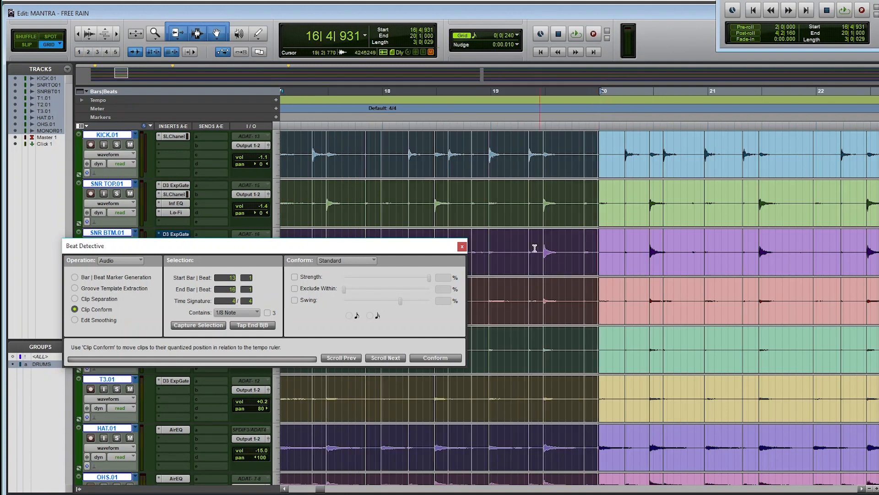
Conform the captured bars 17 to 20 using a 1/16 Note setting and play the quantized drums
{"action": "left_click", "coordinate": [247, 312]}
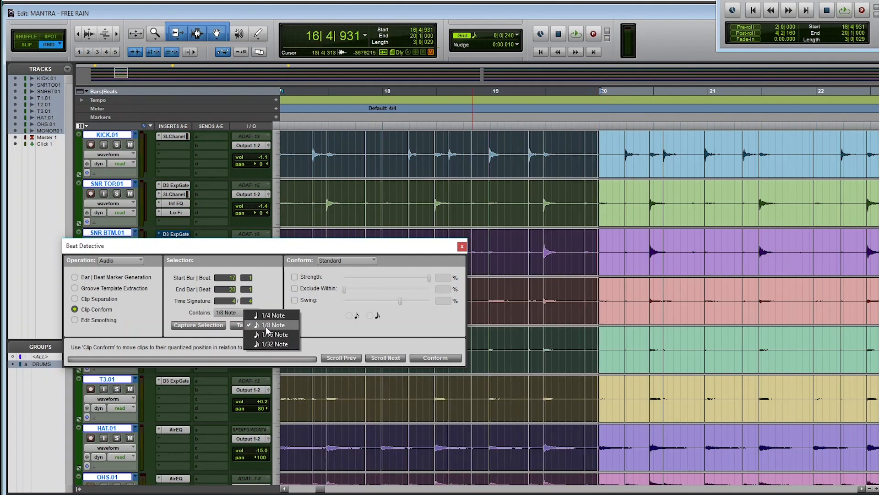
{"action": "left_click", "coordinate": [256, 336]}
{"action": "left_click", "coordinate": [443, 359]}
{"action": "key", "text": "space"}
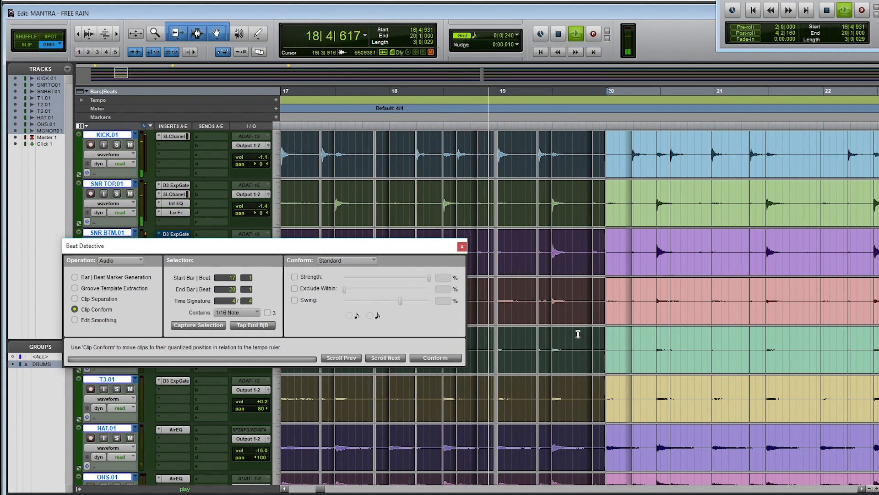
{"action": "key", "text": "space"}
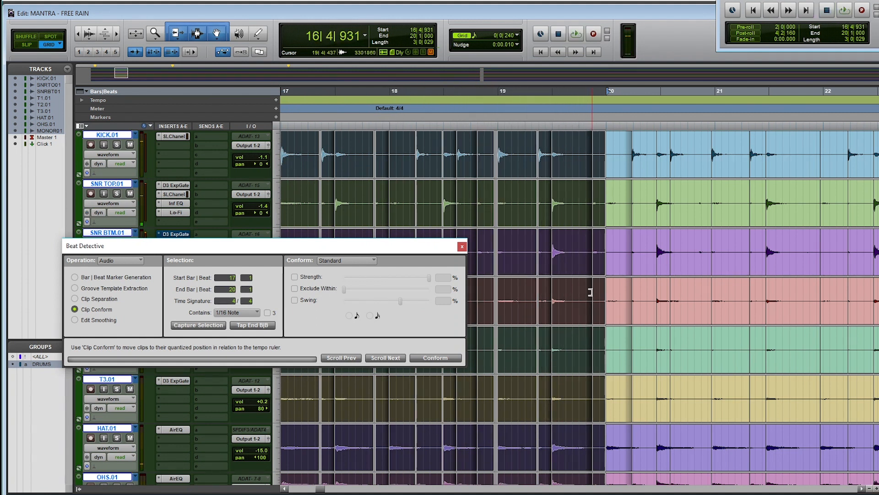
Smooth the conformed drum clips with Edit Smoothing using Fill And Crossfade at 5 ms, and play the selection
{"action": "left_click", "coordinate": [75, 320]}
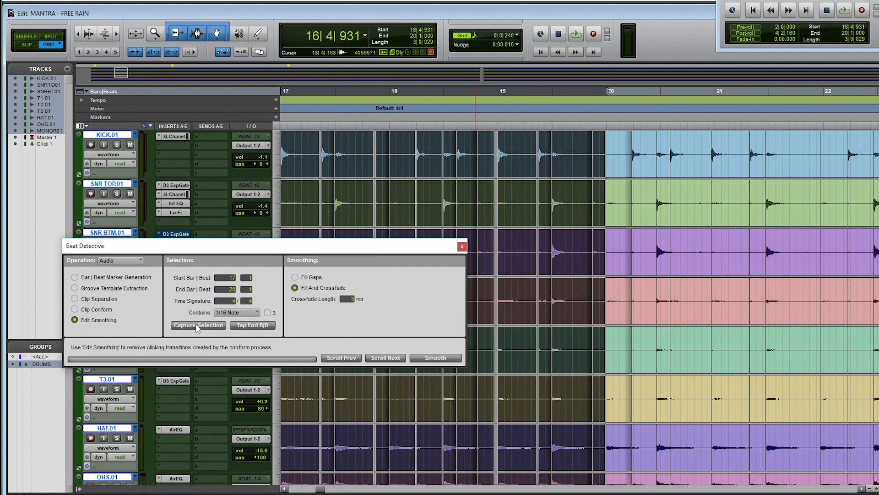
{"action": "left_click", "coordinate": [443, 361]}
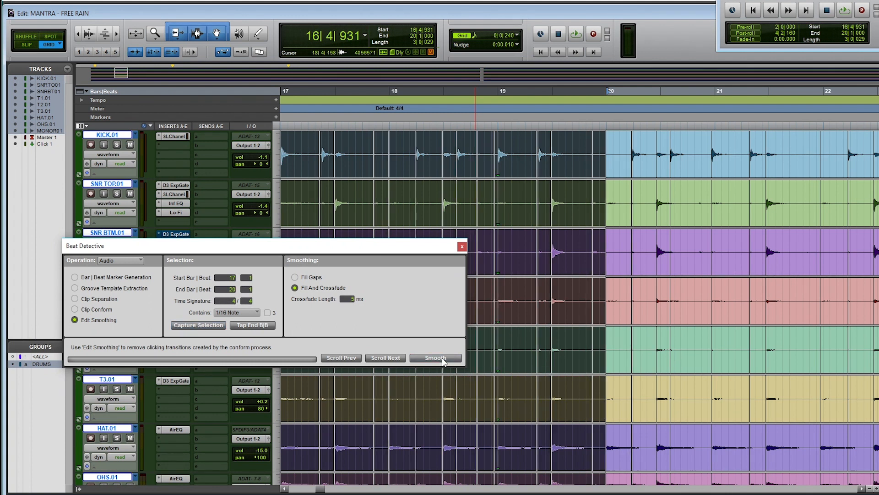
{"action": "key", "text": "space"}
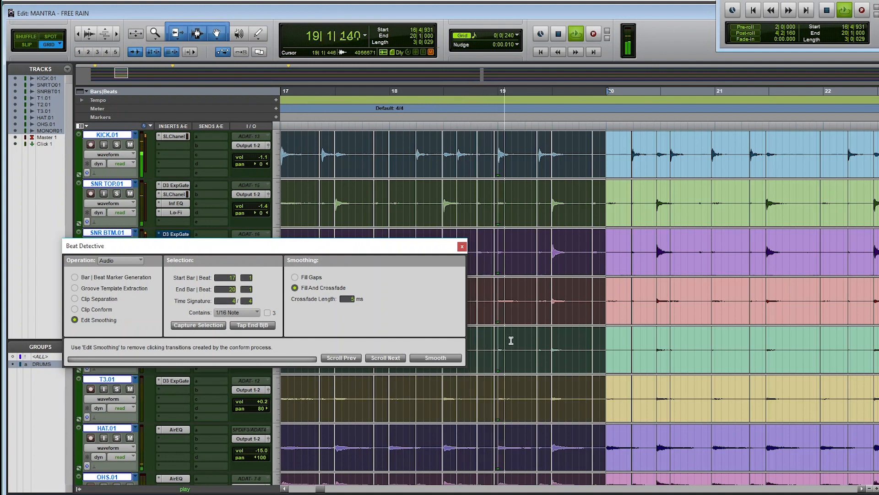
{"action": "key", "text": "space"}
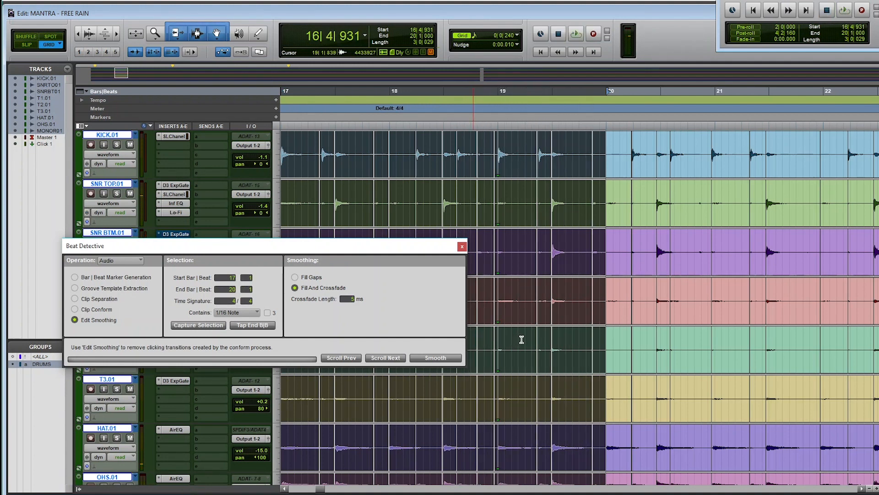